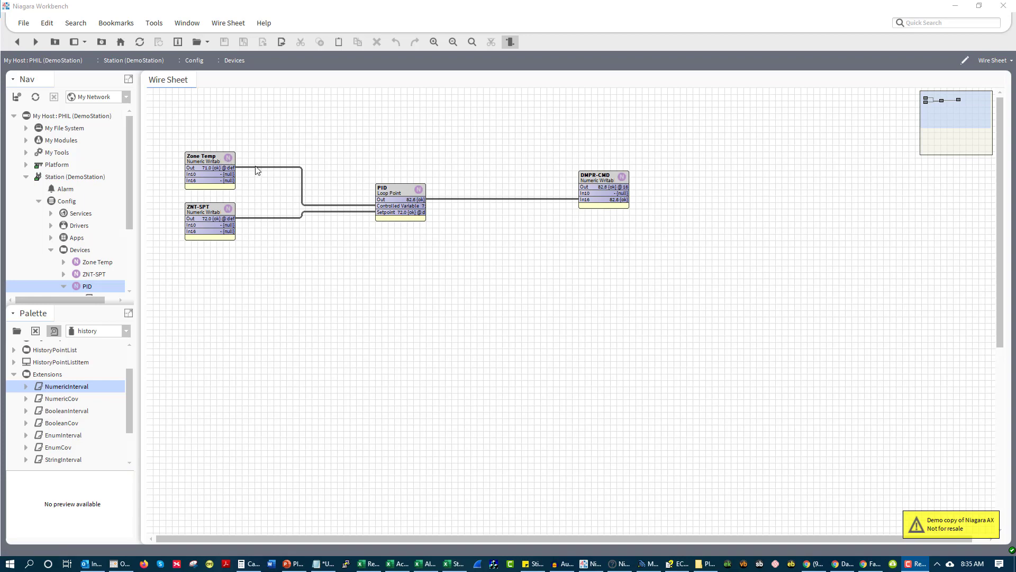
Step: Review the PID loop point's Property Sheet: proportional constant 10.000 and integral constant 0.250
{"action": "double_click", "coordinate": [406, 193]}
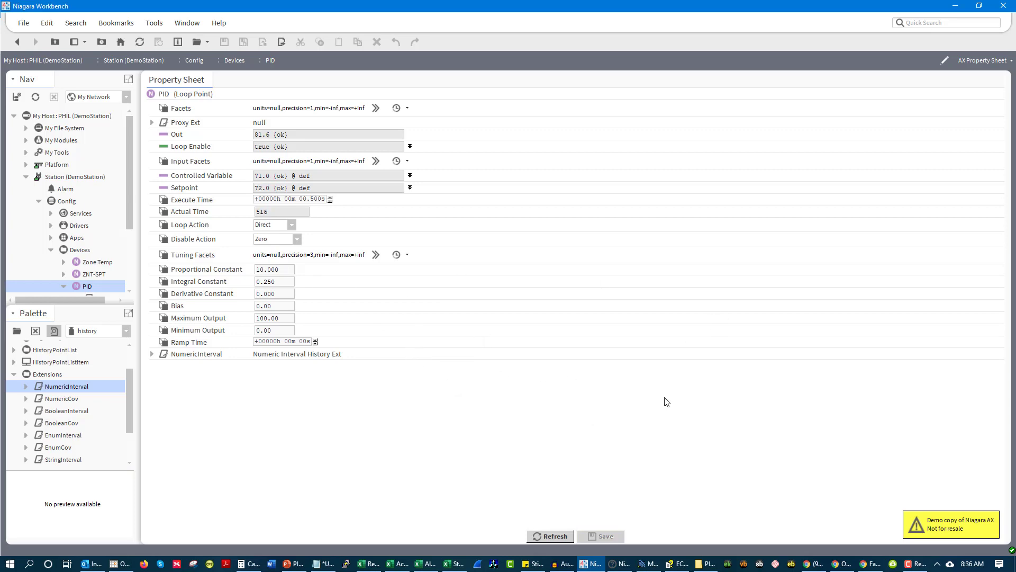
{"action": "left_click", "coordinate": [19, 43]}
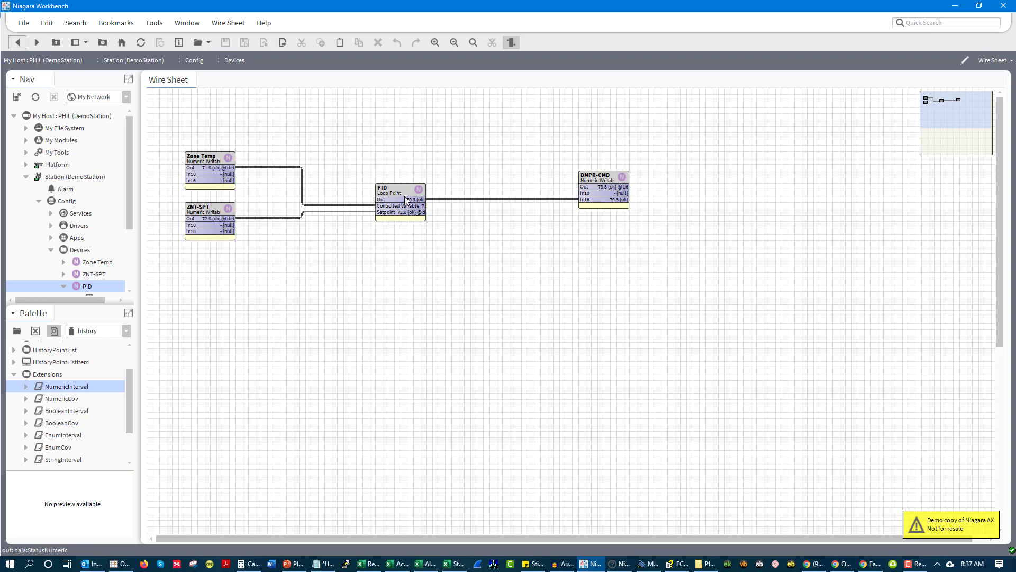
{"action": "double_click", "coordinate": [405, 194]}
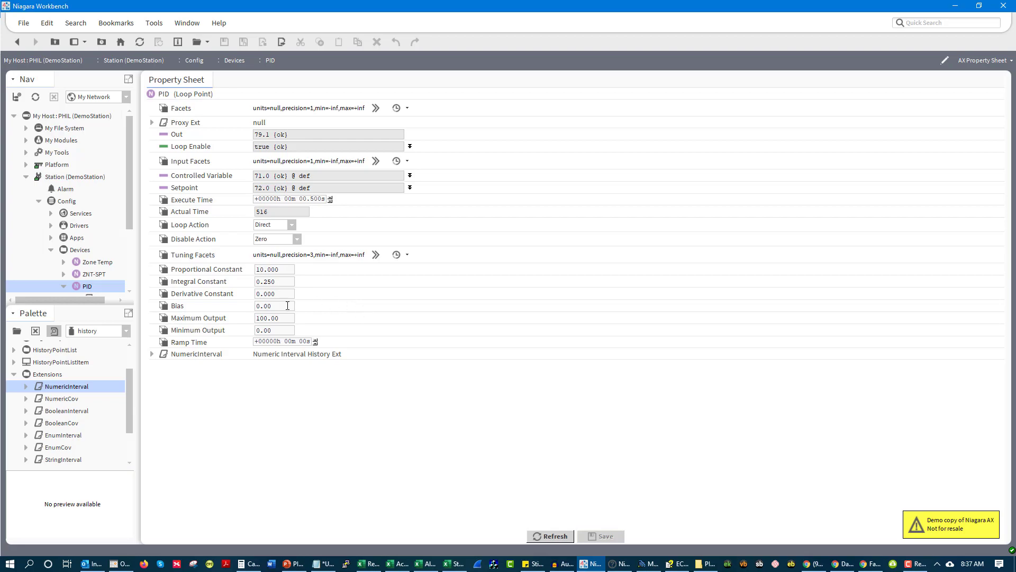
Step: Compare against the RHT Pid Loop configuration in EC-gfxProgram before returning to Niagara Workbench
{"action": "left_click", "coordinate": [646, 564]}
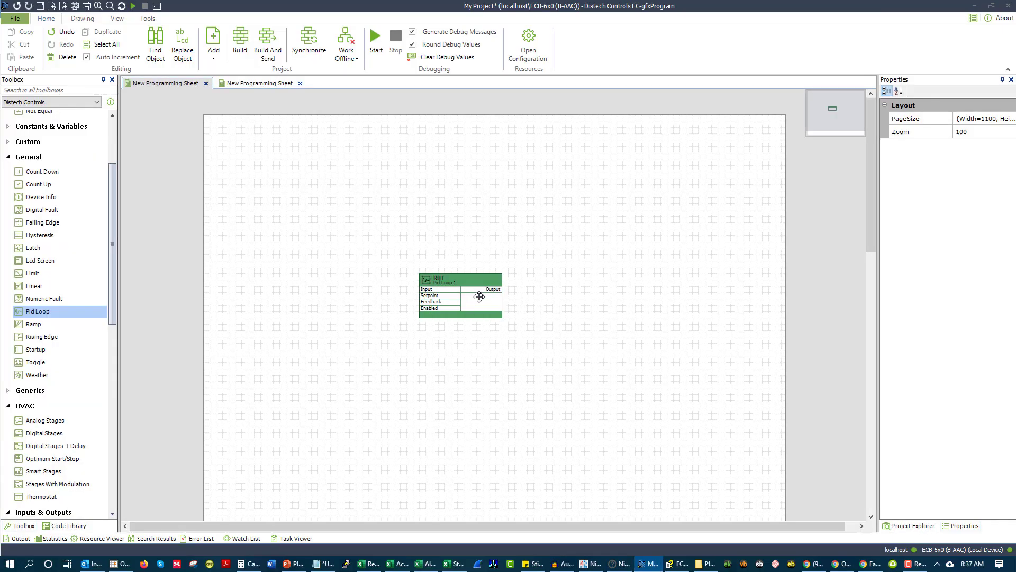
{"action": "double_click", "coordinate": [479, 297]}
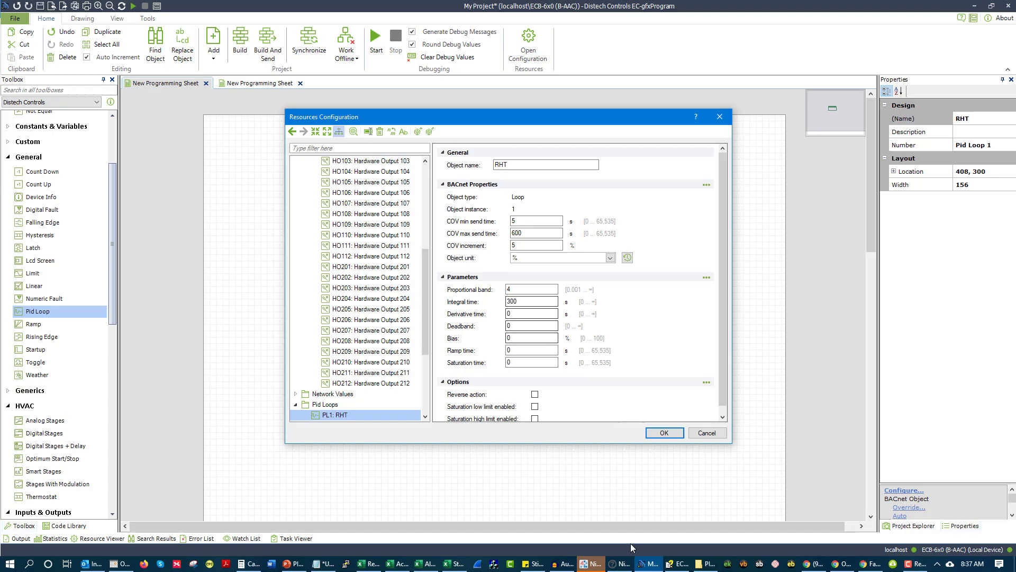
{"action": "left_click", "coordinate": [591, 564]}
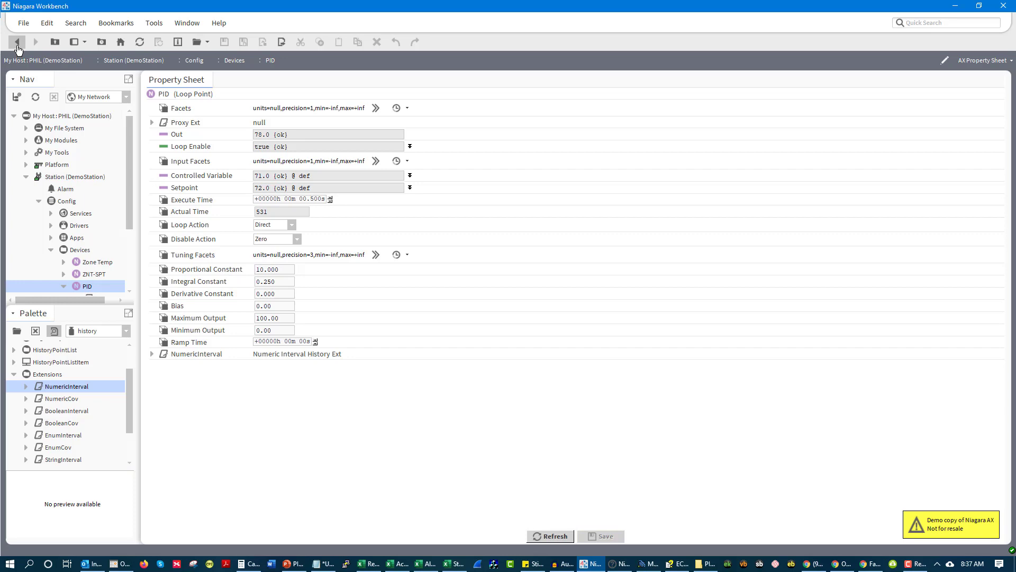
Step: Go back to the Devices wire sheet, where the PID output now reads 76.8
{"action": "left_click", "coordinate": [17, 42]}
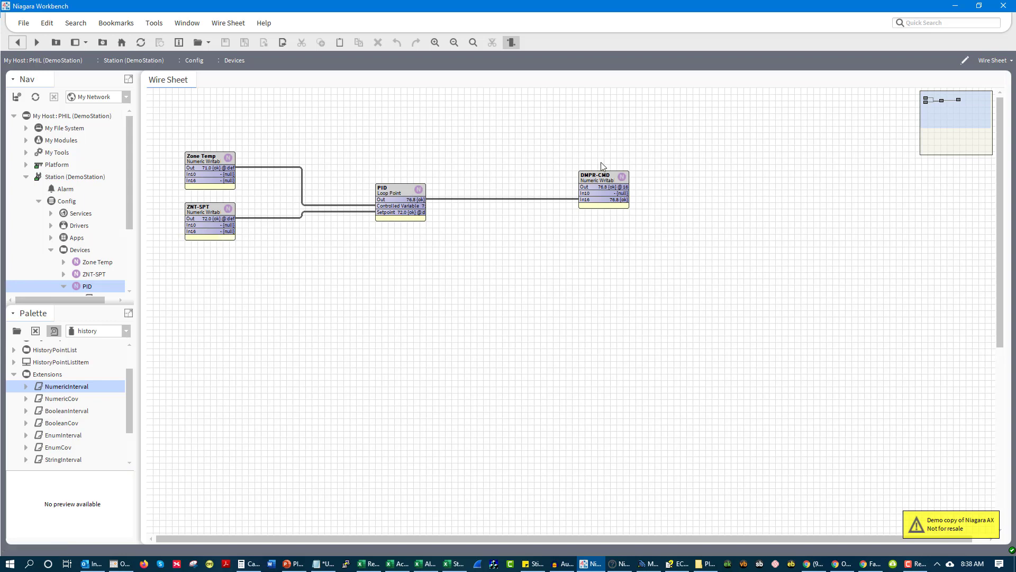
Step: Reopen the PID block's Property Sheet, showing the output at 74.6
{"action": "double_click", "coordinate": [398, 189]}
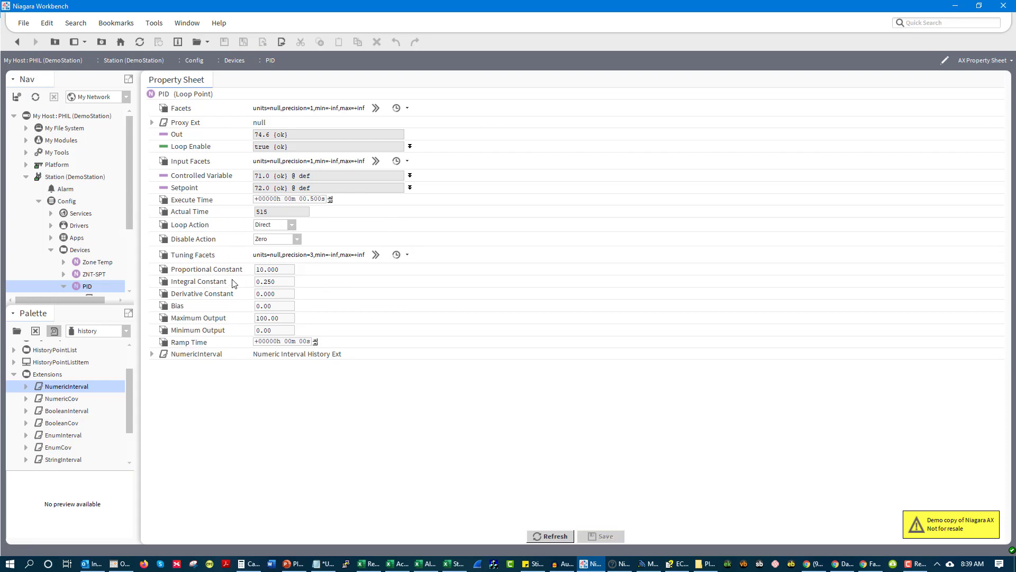
Step: Go back to the Devices wire sheet, where PID output and DMPR-CMD read 72.6
{"action": "left_click", "coordinate": [17, 42]}
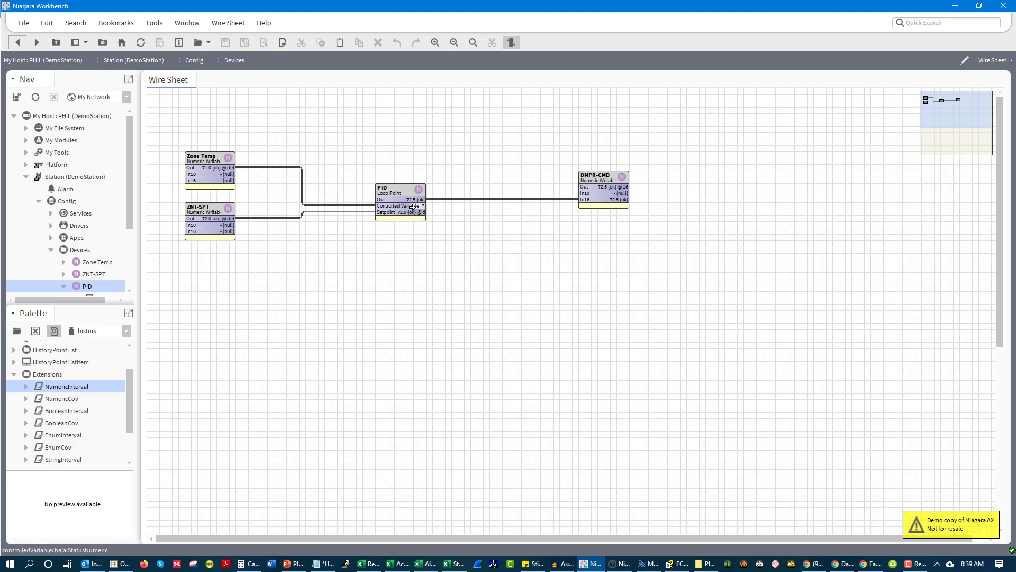
Step: Zoom into the wire sheet and check the PID Property Sheet before returning
{"action": "scroll", "coordinate": [430, 222], "scroll_direction": "up", "scroll_amount": 1}
{"action": "scroll", "coordinate": [423, 218], "scroll_direction": "up", "scroll_amount": 2}
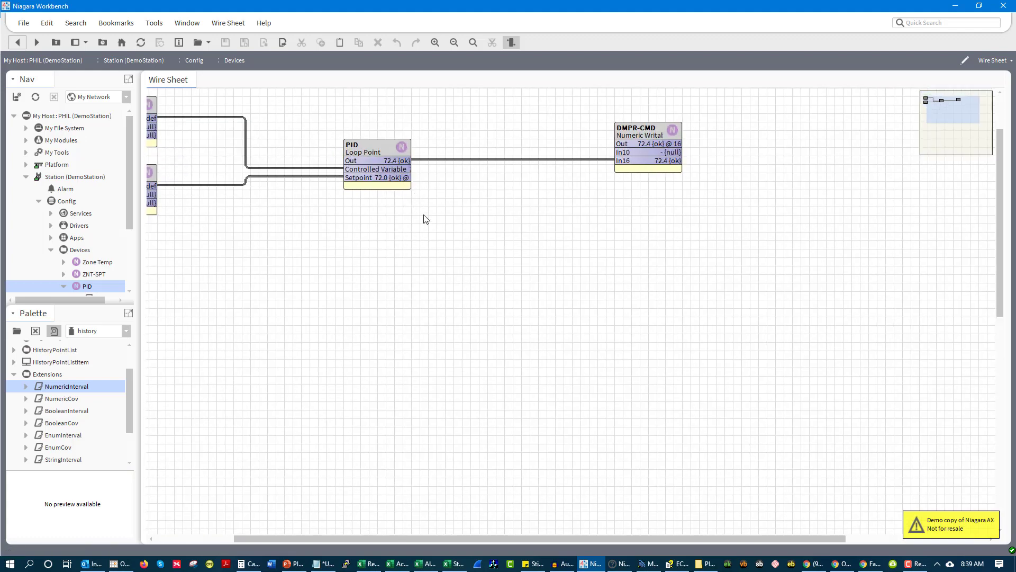
{"action": "left_click_drag", "start_coordinate": [767, 539], "coordinate": [593, 365]}
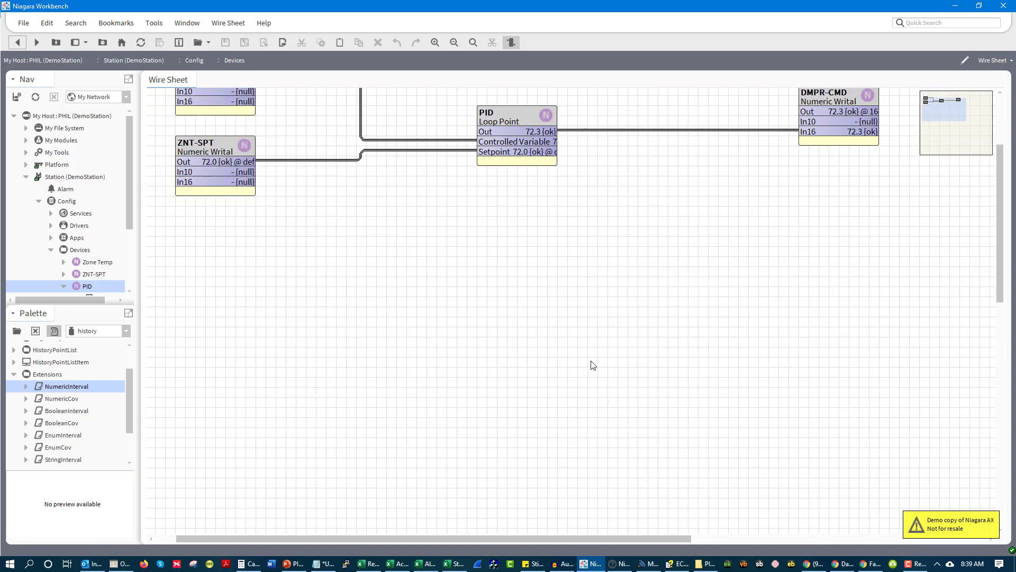
{"action": "scroll", "coordinate": [587, 349], "scroll_direction": "up", "scroll_amount": 3}
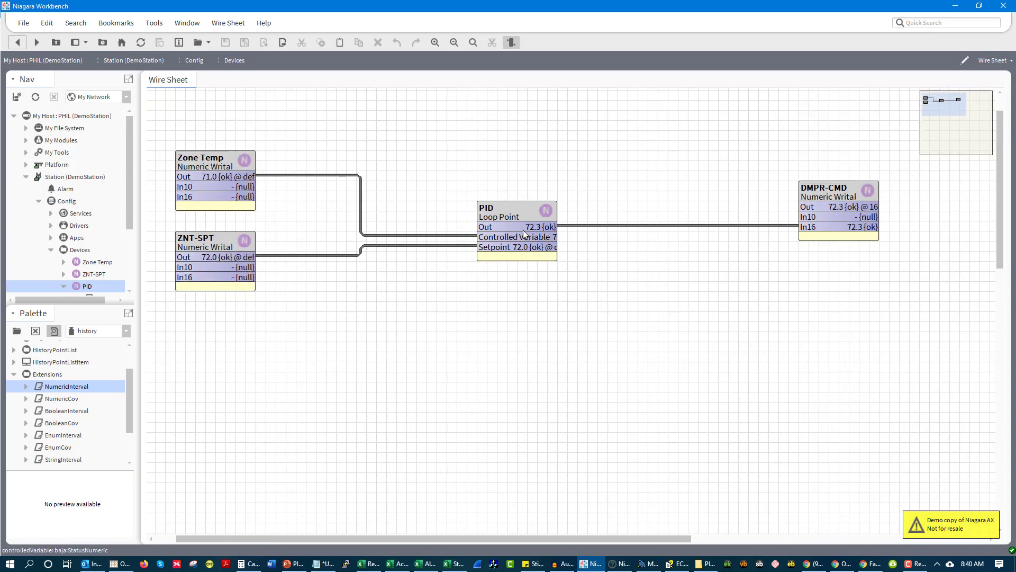
{"action": "double_click", "coordinate": [528, 206]}
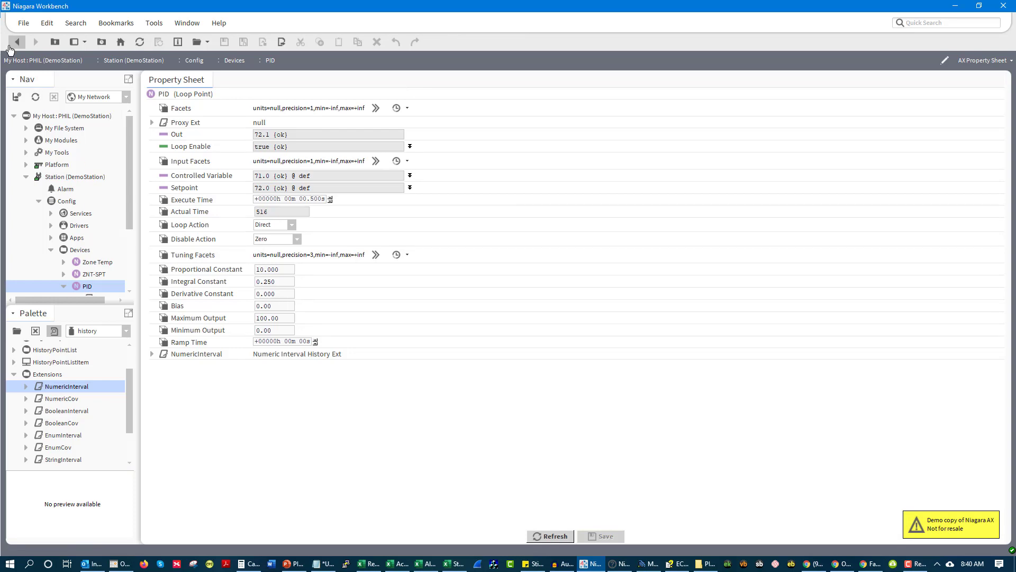
{"action": "left_click", "coordinate": [17, 42]}
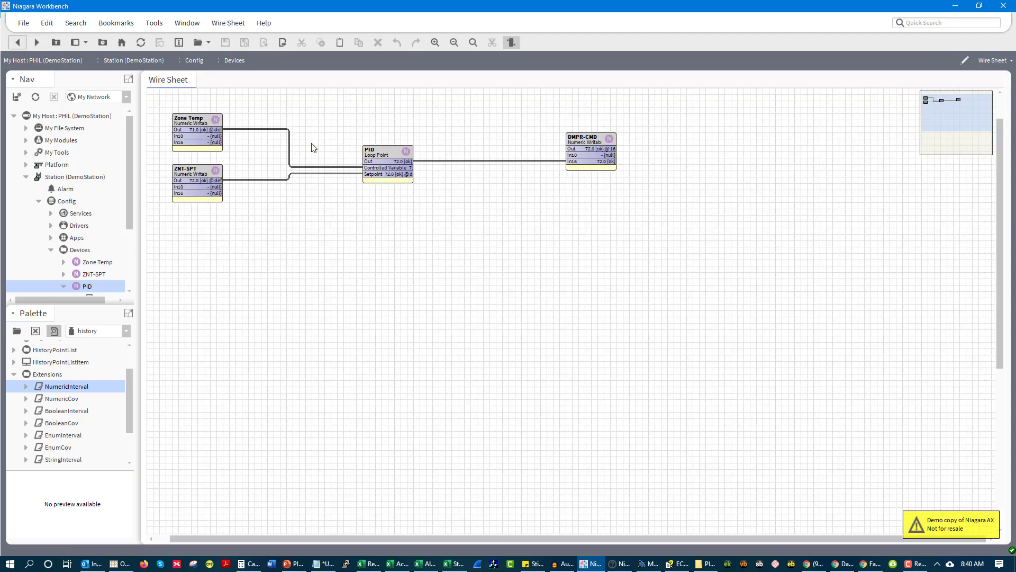
Step: Zoom further and pan to frame Zone Temp, ZNT-SPT, PID and DMPR-CMD together
{"action": "scroll", "coordinate": [318, 138], "scroll_direction": "up", "scroll_amount": 3}
{"action": "mouse_move", "coordinate": [365, 211]}
{"action": "left_mouse_down"}
{"action": "mouse_move", "coordinate": [453, 323]}
{"action": "mouse_move", "coordinate": [383, 218]}
{"action": "left_mouse_up"}
{"action": "left_click_drag", "start_coordinate": [959, 106], "coordinate": [923, 101]}
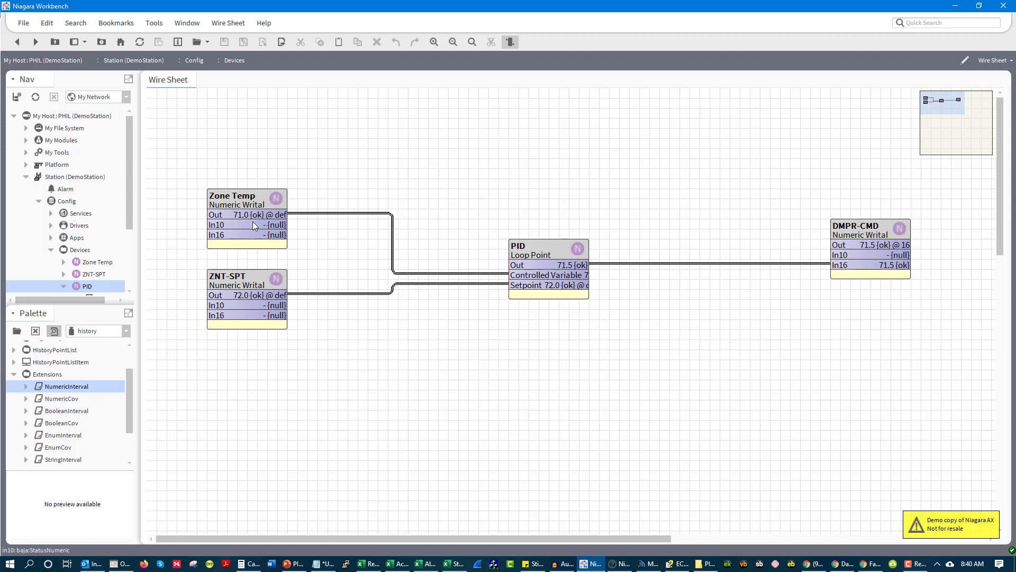
Step: Set the Zone Temp point to 70 using its Set action
{"action": "right_click", "coordinate": [260, 189]}
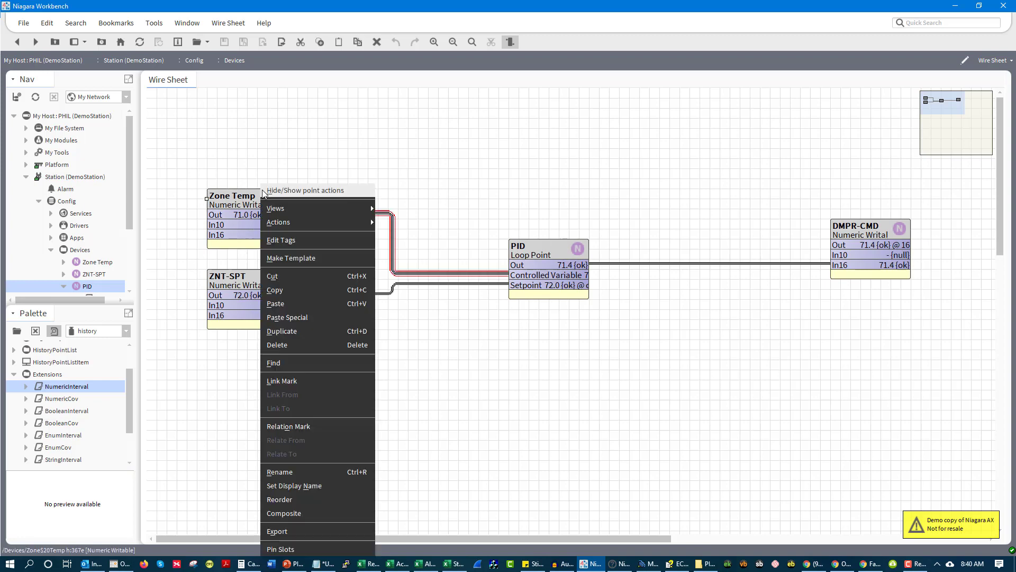
{"action": "mouse_move", "coordinate": [371, 220]}
{"action": "left_click", "coordinate": [405, 277]}
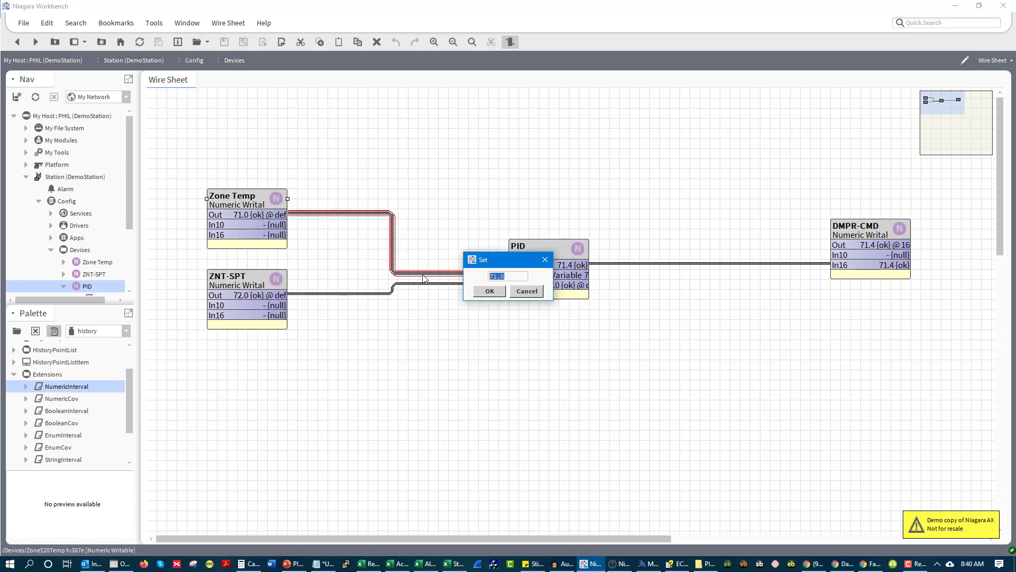
{"action": "type", "text": "70"}
{"action": "key", "text": "Return"}
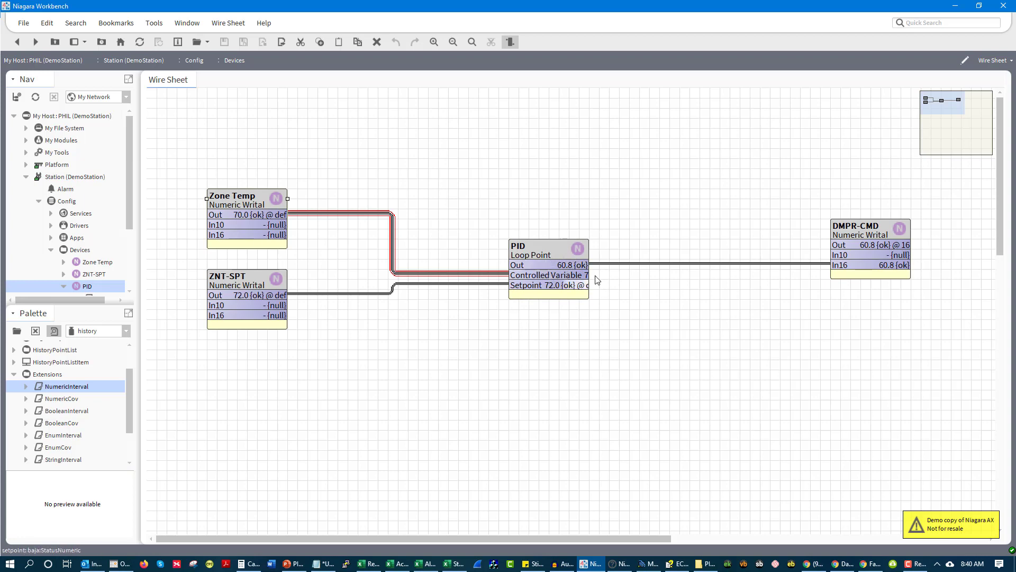
Step: Lower the Zone Temp point further to 69 using its Set action
{"action": "right_click", "coordinate": [257, 220]}
{"action": "mouse_move", "coordinate": [367, 220]}
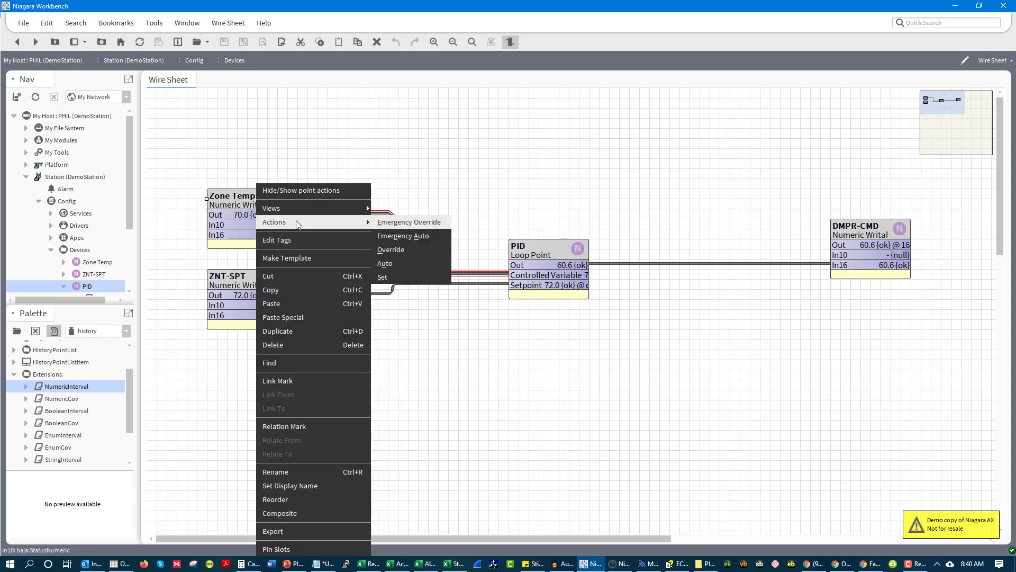
{"action": "left_click", "coordinate": [422, 276]}
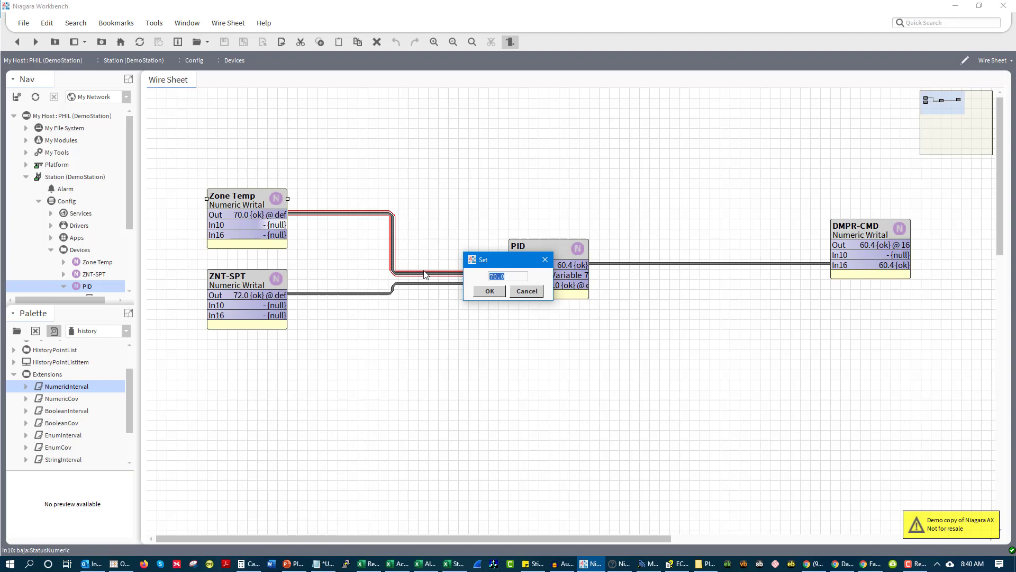
{"action": "type", "text": "69"}
{"action": "key", "text": "Return"}
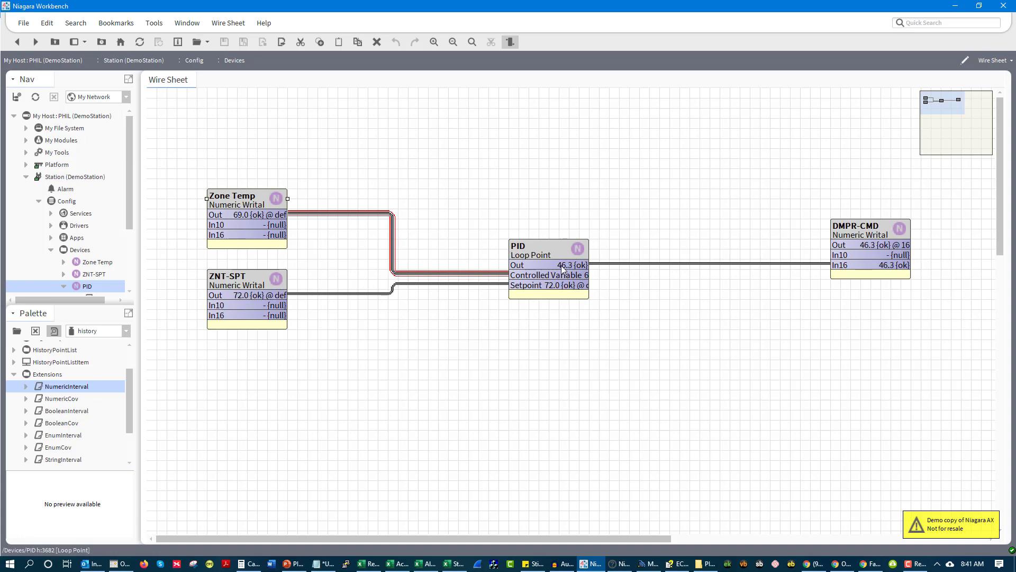
{"action": "right_click", "coordinate": [255, 207]}
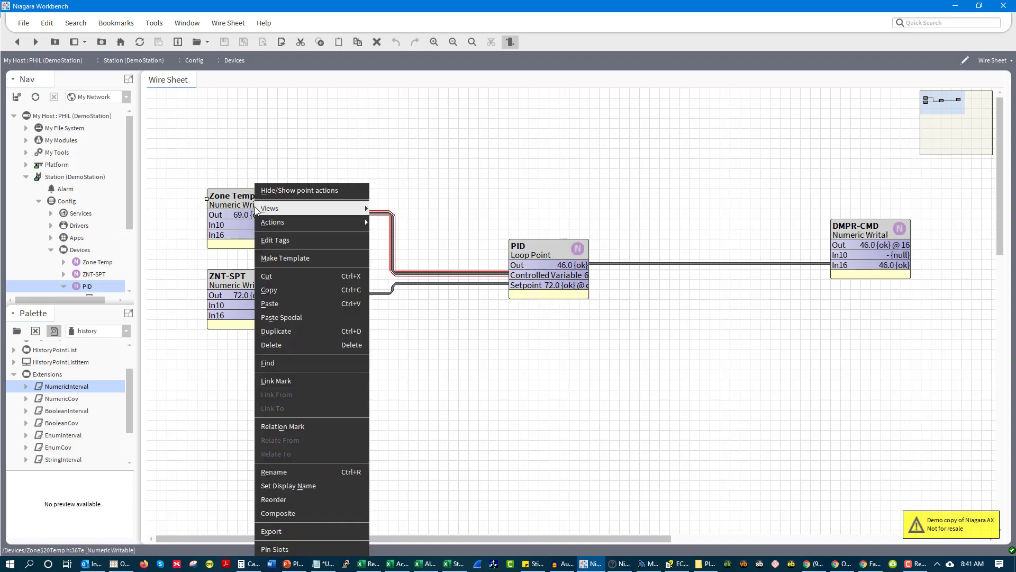
{"action": "left_click", "coordinate": [612, 200]}
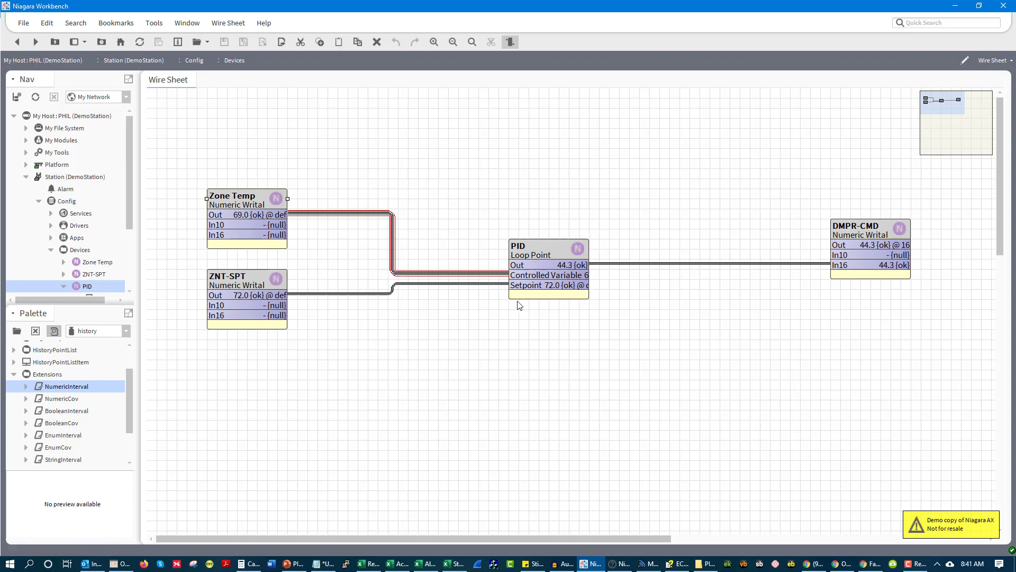
{"action": "double_click", "coordinate": [554, 265]}
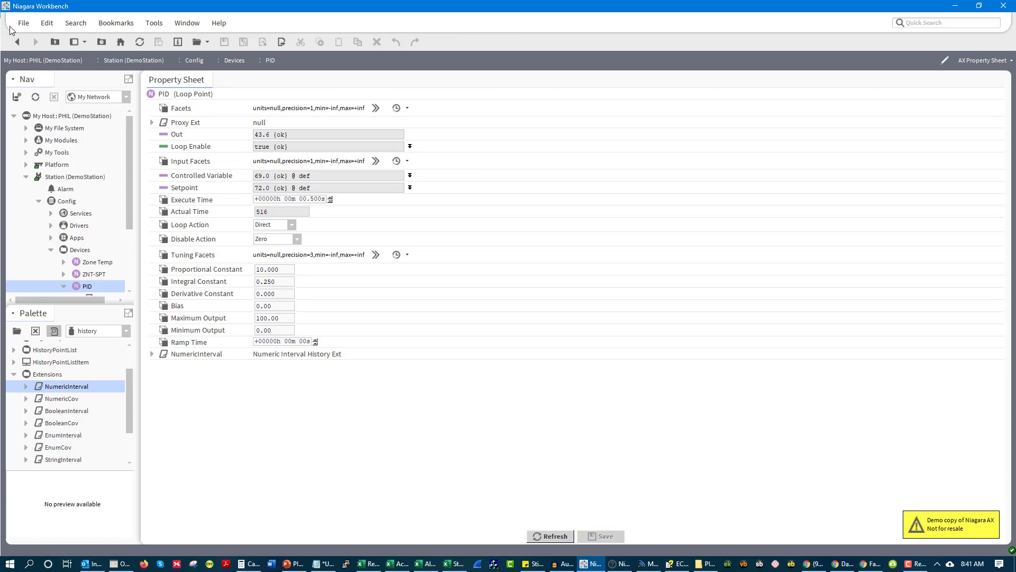
{"action": "left_click", "coordinate": [17, 42]}
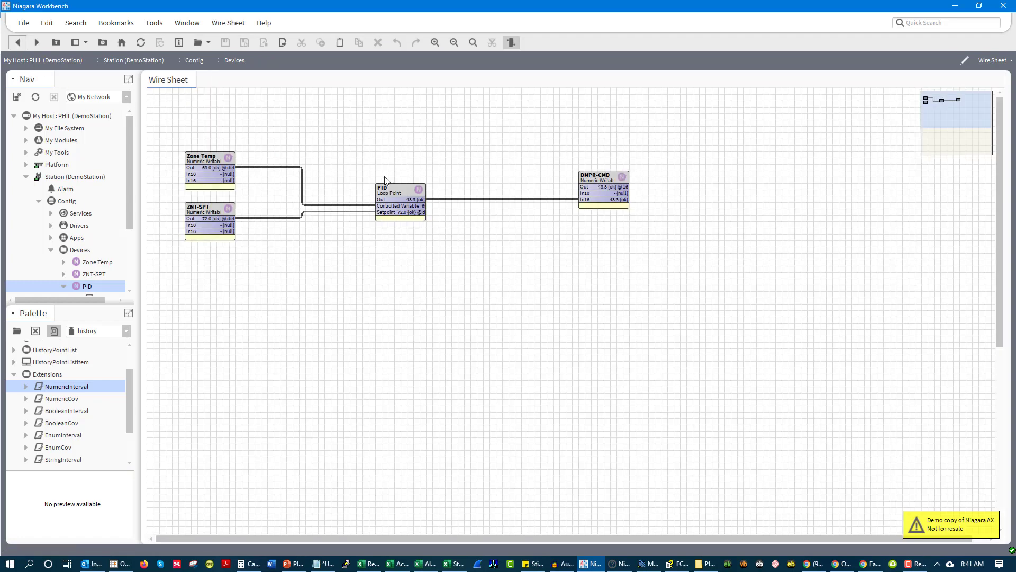
Step: Reframe all four blocks and set the Zone Temp point to 68 with its Set action
{"action": "scroll", "coordinate": [349, 193], "scroll_direction": "up", "scroll_amount": 5}
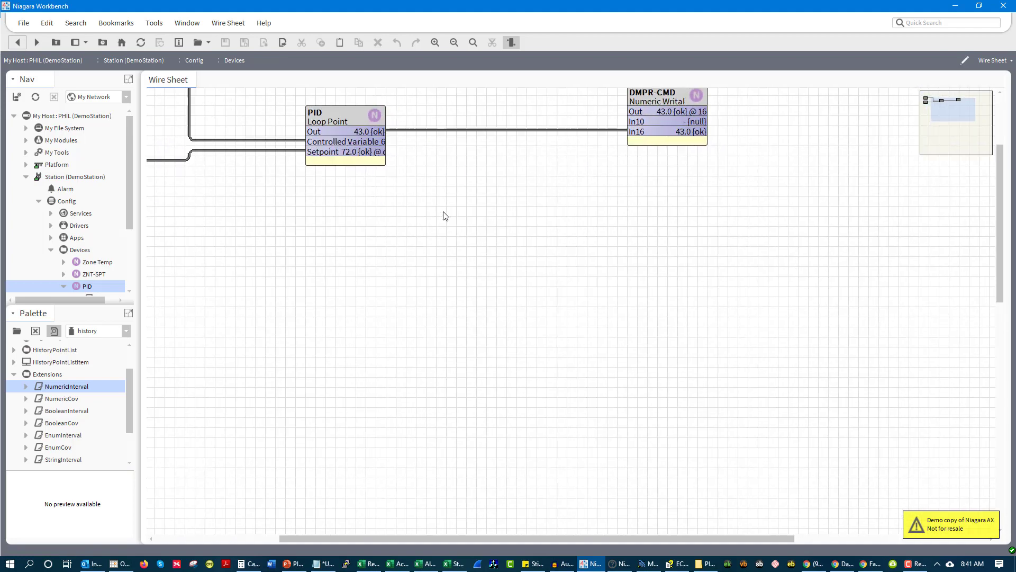
{"action": "left_click_drag", "start_coordinate": [948, 112], "coordinate": [933, 101]}
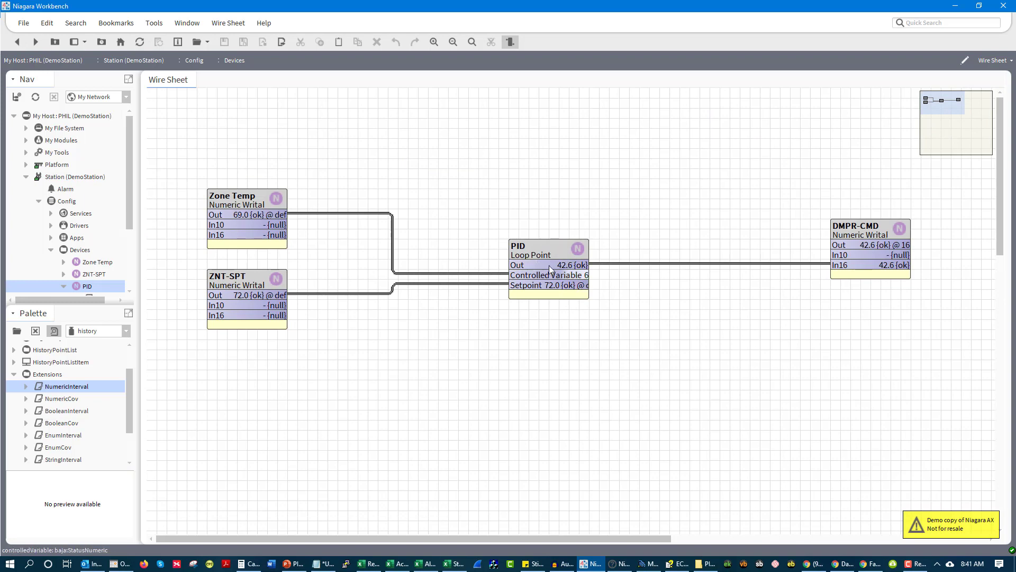
{"action": "right_click", "coordinate": [256, 202]}
{"action": "mouse_move", "coordinate": [366, 219]}
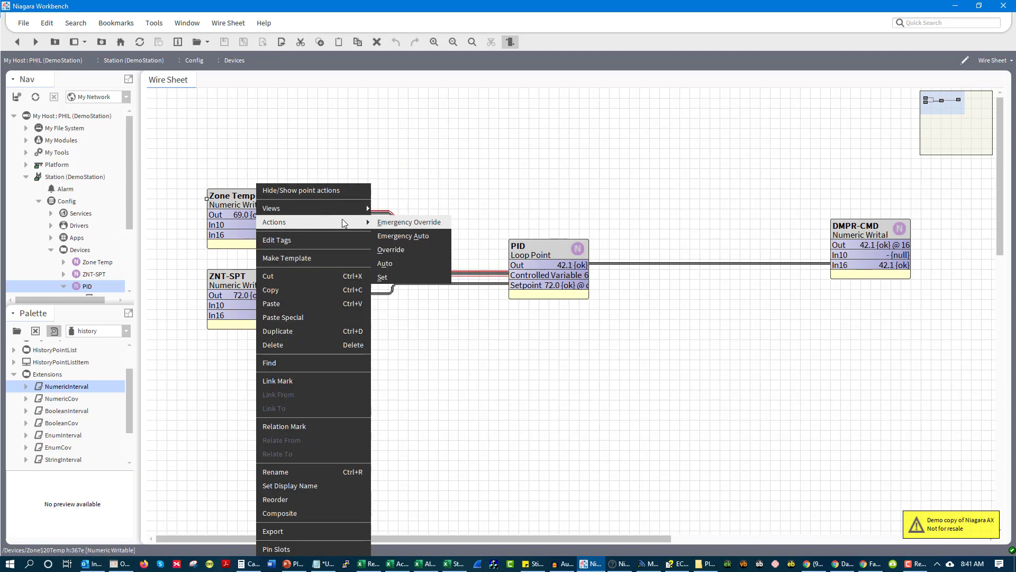
{"action": "left_click", "coordinate": [400, 278]}
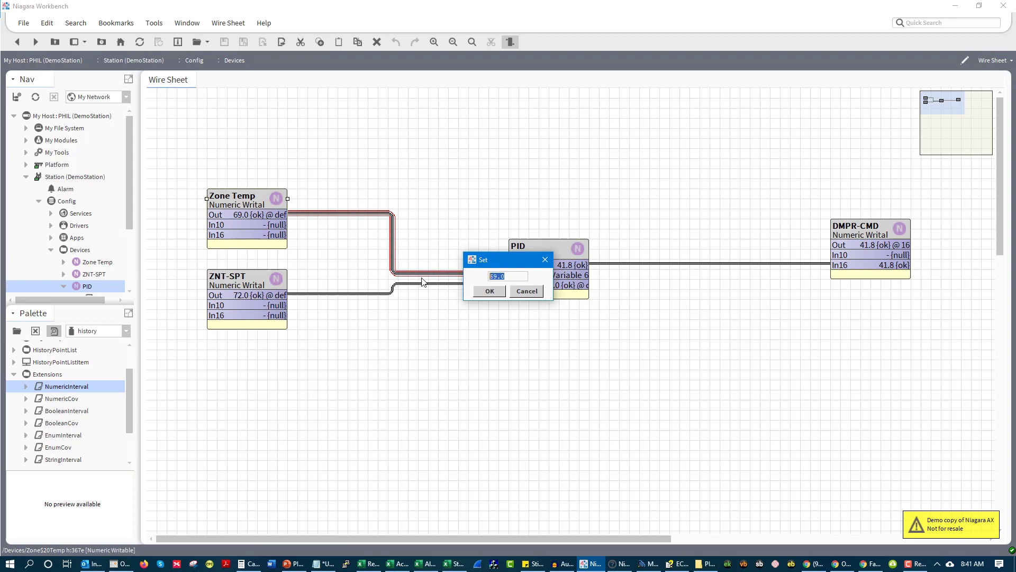
{"action": "type", "text": "68"}
{"action": "key", "text": "Return"}
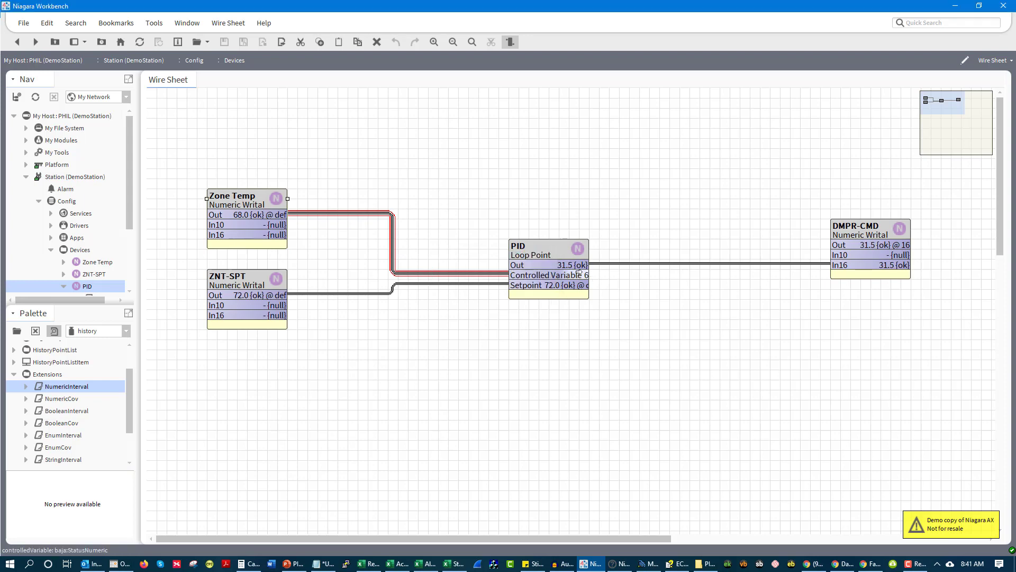